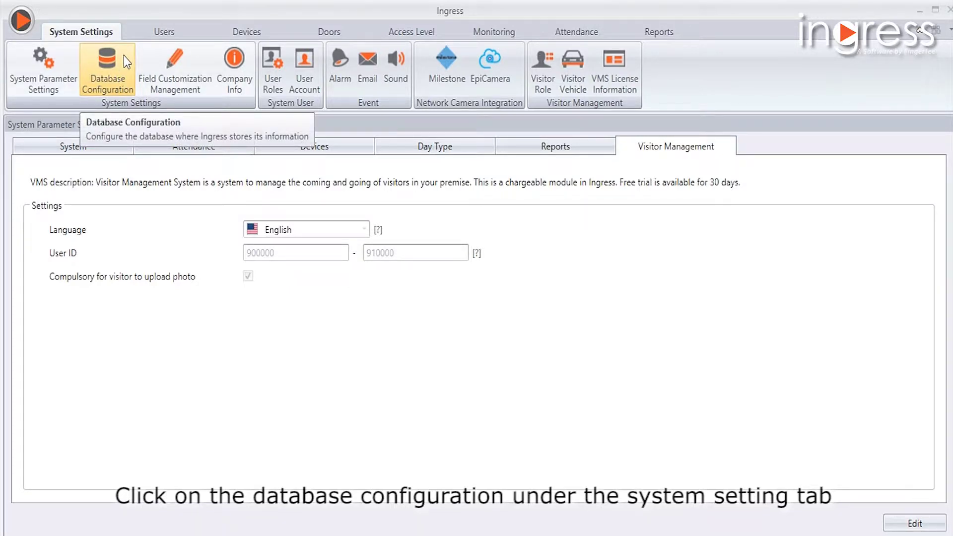
Switch to the Database Configuration page, showing server 192.168.4.124, port 3306.
left_click(94, 65)
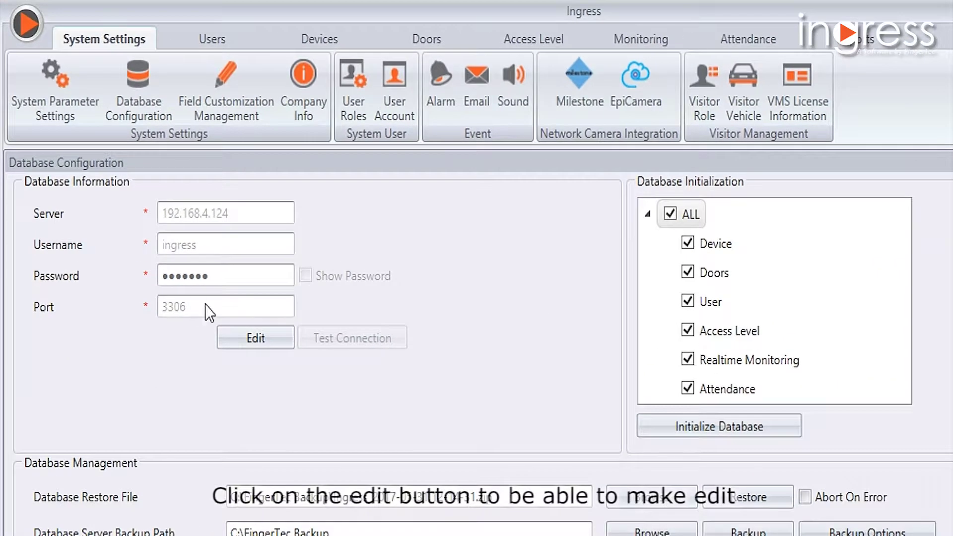
Unlock the database server, username, password and port fields for editing.
left_click(262, 348)
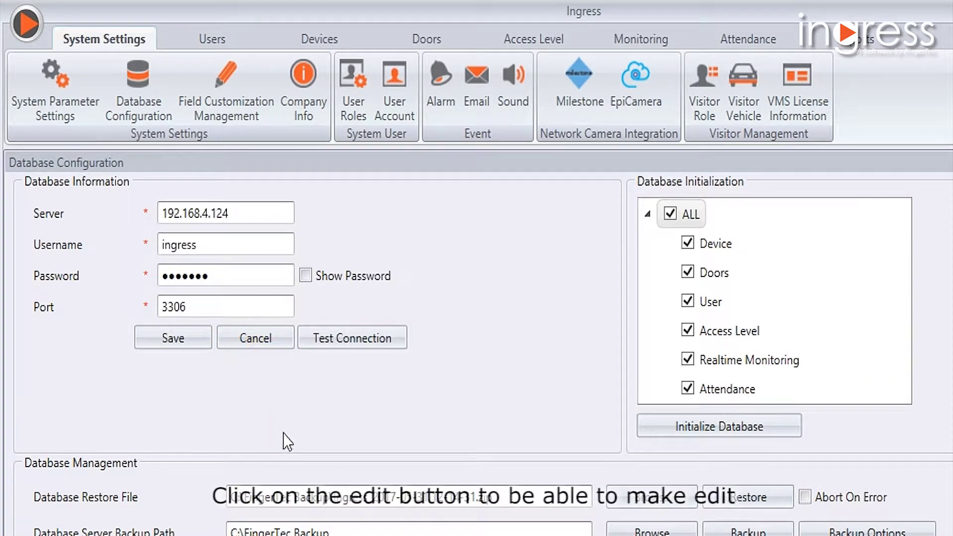
Review the server address and password, then test the connection to 192.168.4.124:3306.
left_click(265, 215)
left_click_drag(265, 216, 154, 204)
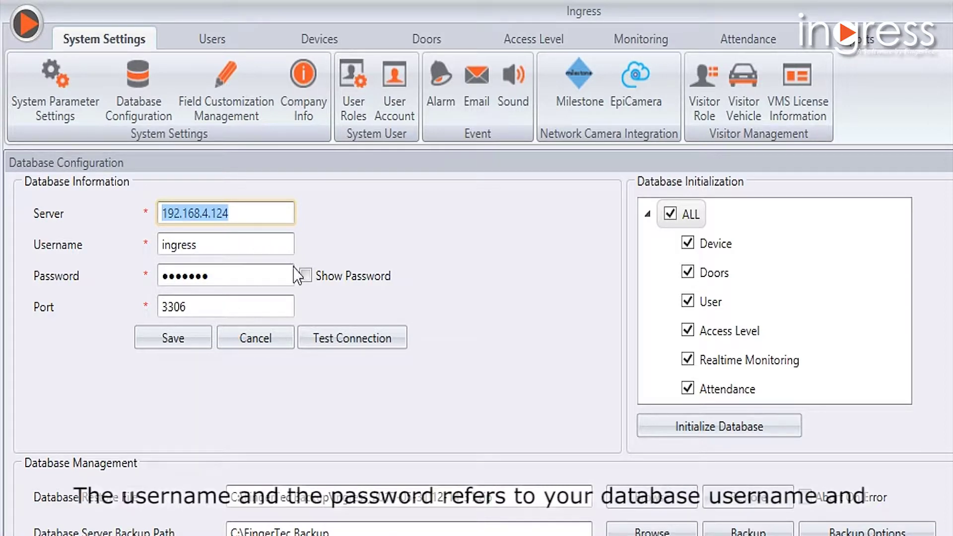
left_click(305, 276)
left_click(306, 277)
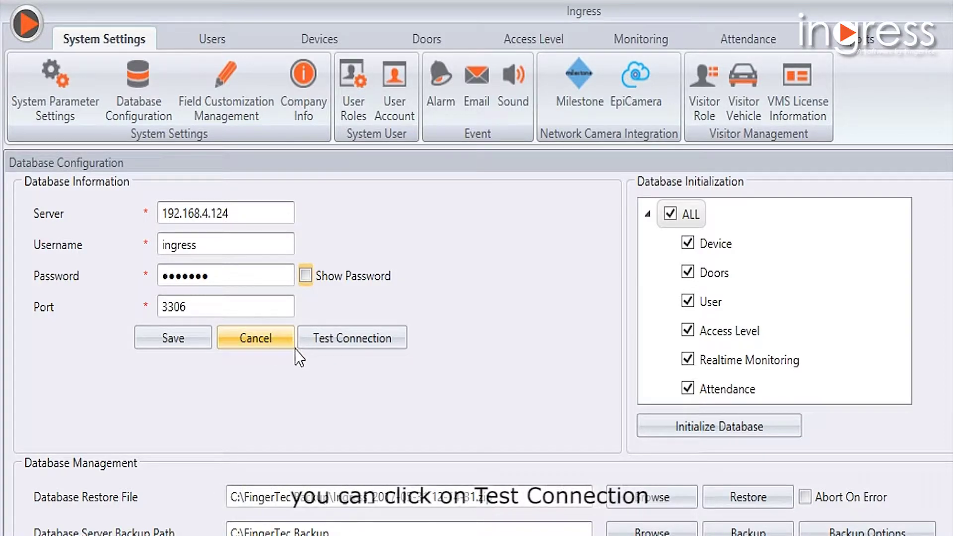
left_click(320, 342)
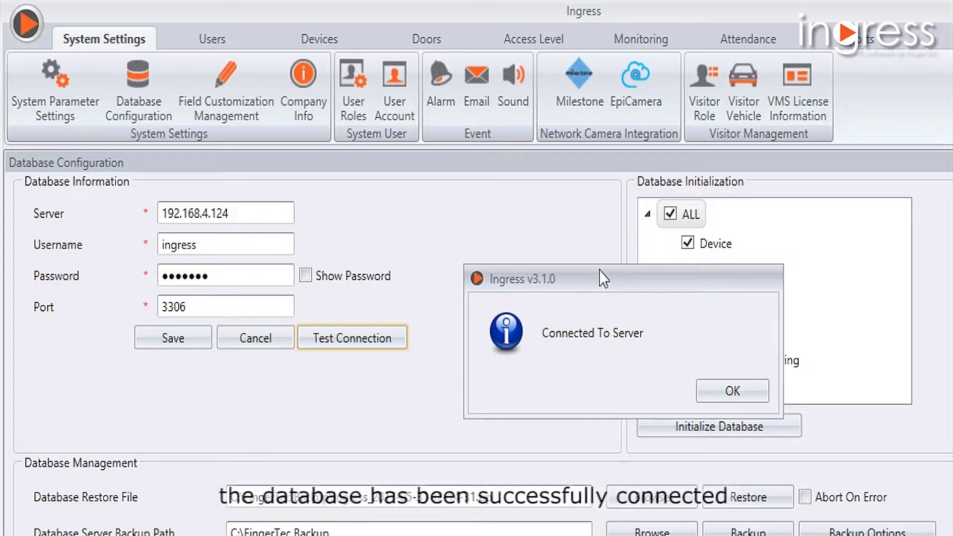
Acknowledge the Connected To Server message and save the database connection settings.
left_click(697, 387)
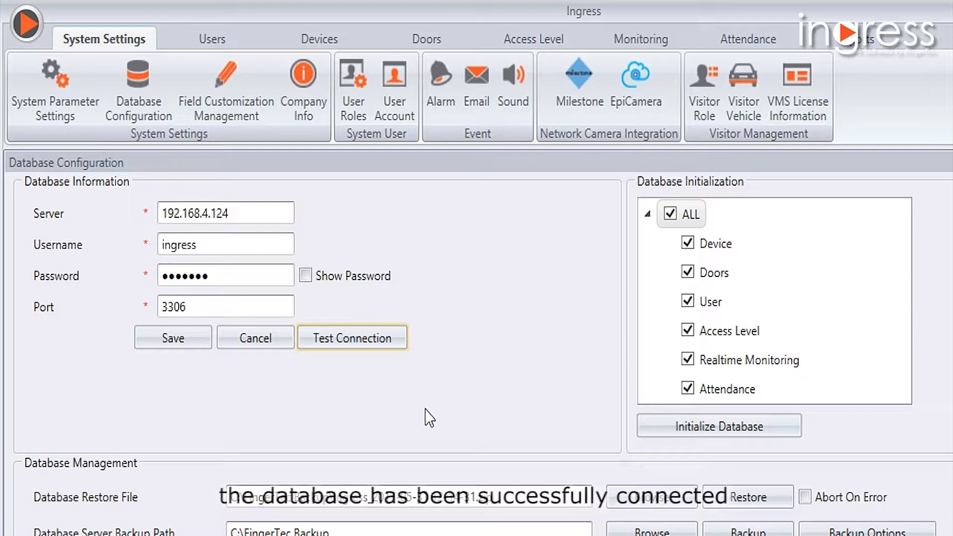
left_click(178, 346)
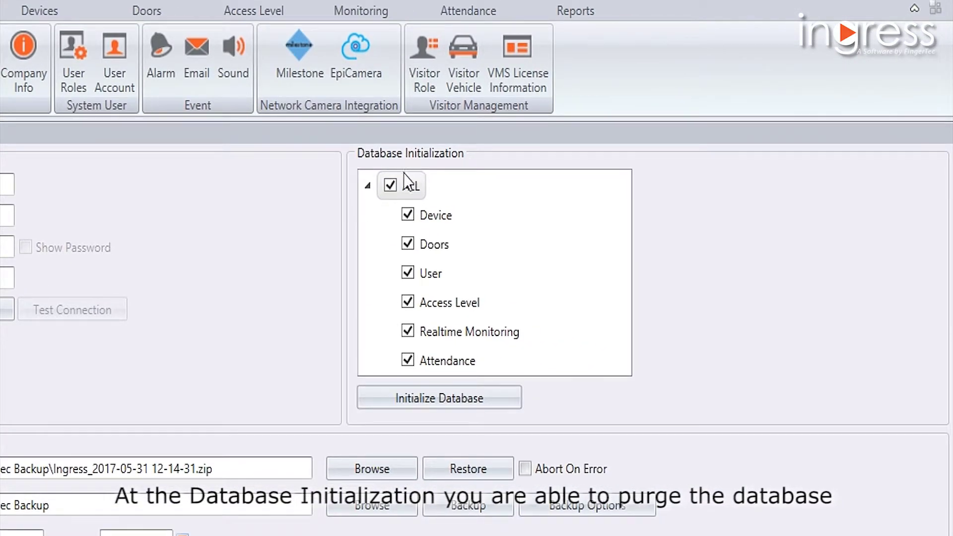
Initialize the database with ALL categories checked, confirming the purge and success message.
left_click(391, 186)
left_click(391, 187)
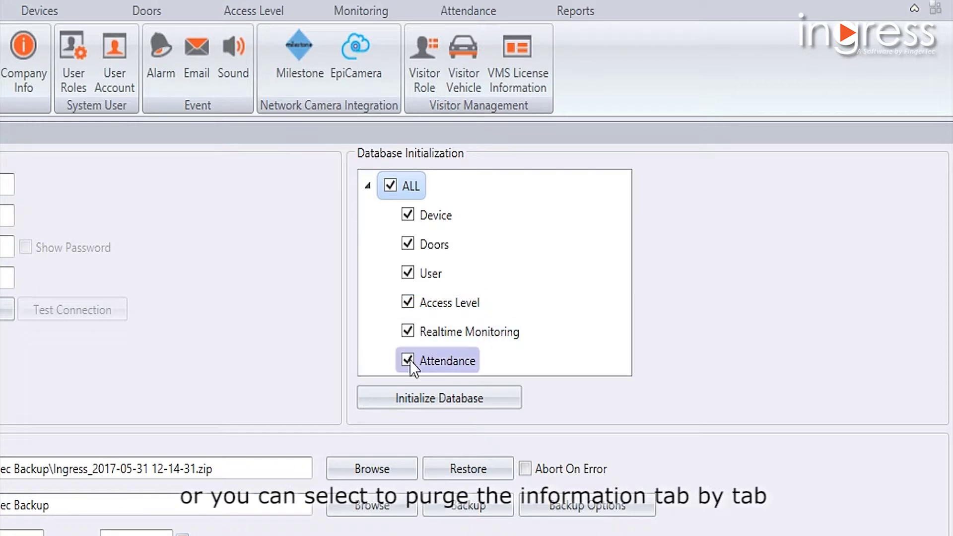
left_click(450, 400)
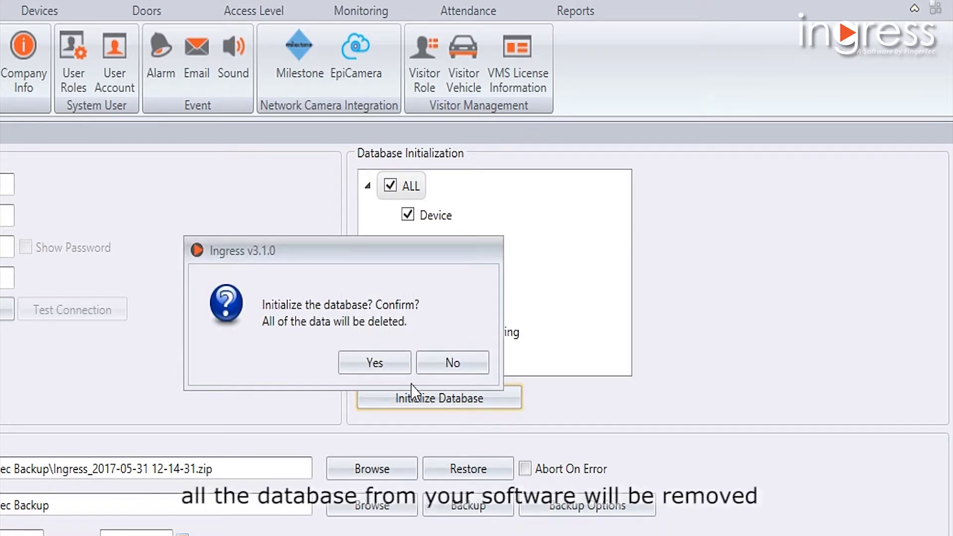
left_click(367, 364)
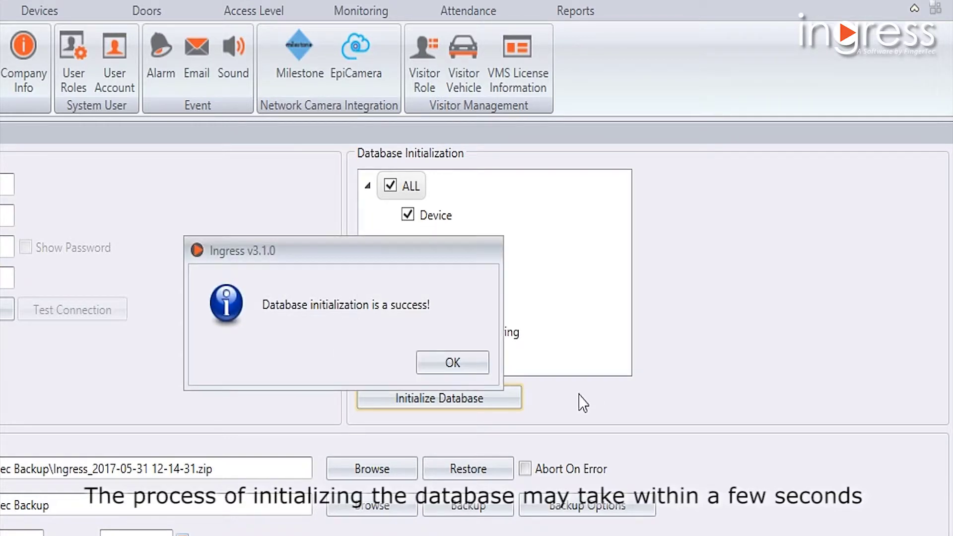
left_click(453, 362)
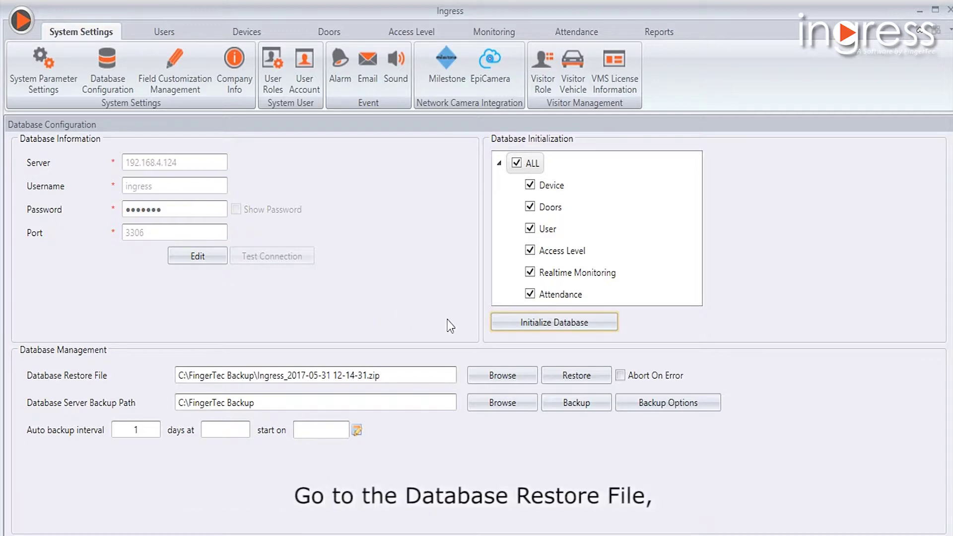
left_click(502, 377)
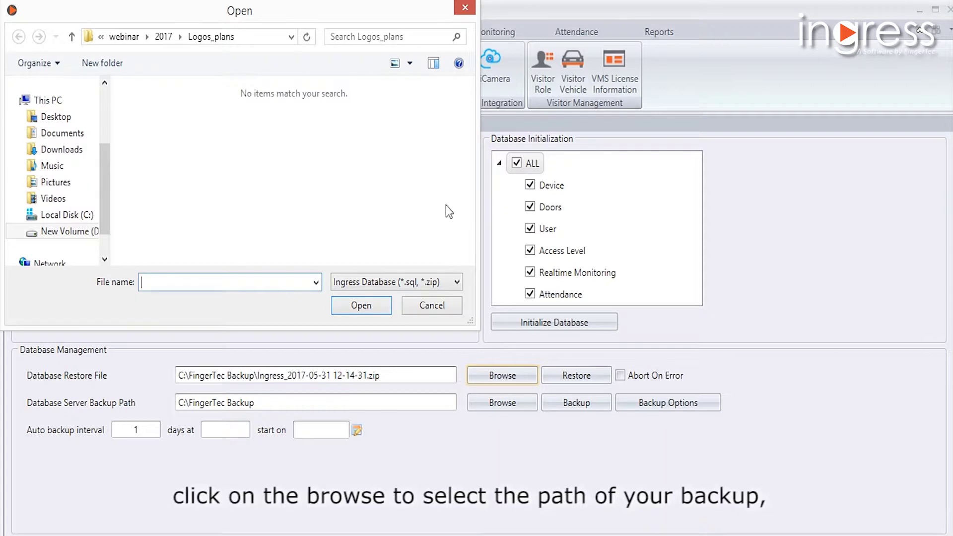
left_click(64, 220)
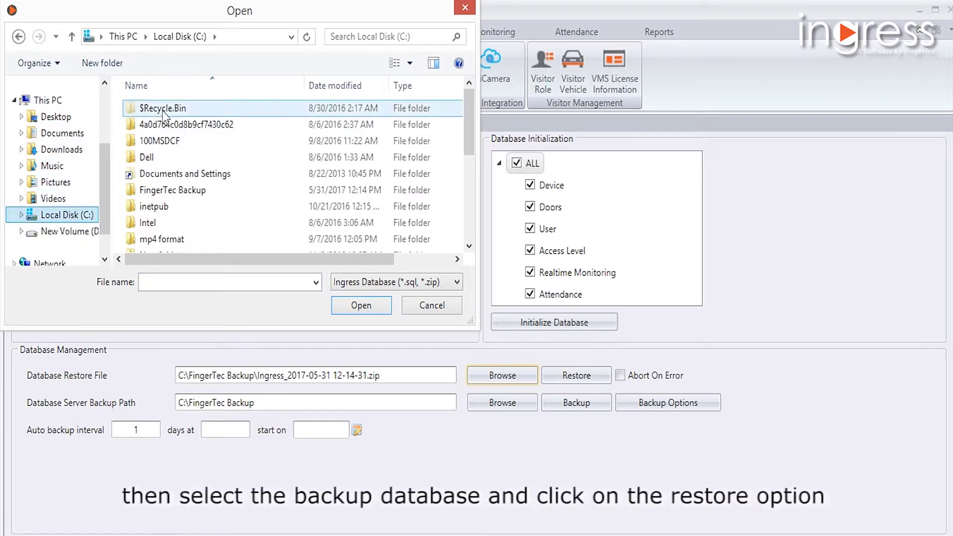
double_click(171, 190)
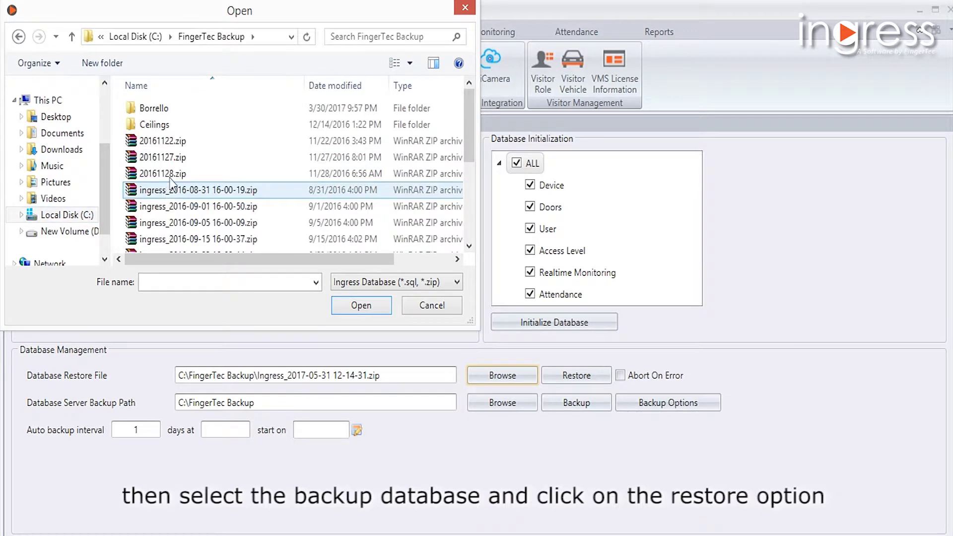
scroll(226, 218, "down", 3)
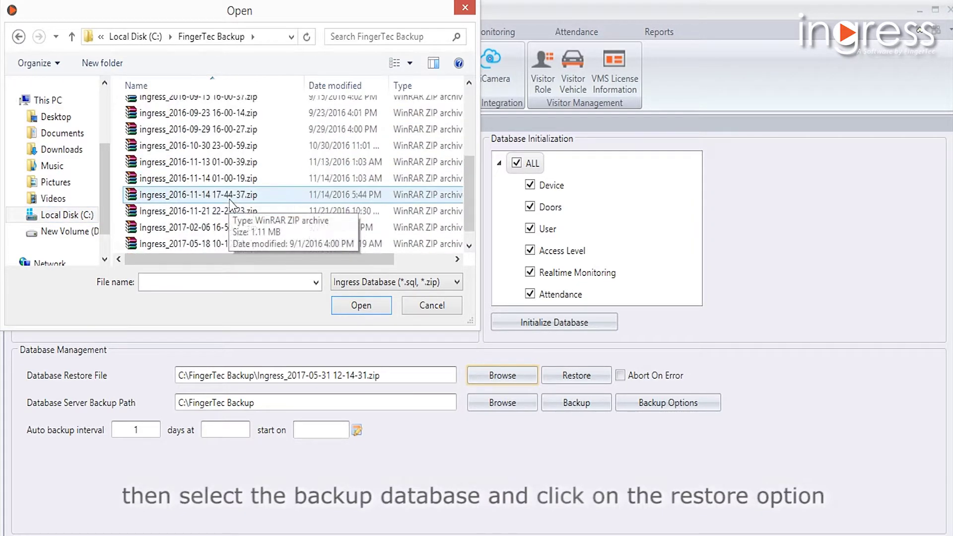
left_click(216, 243)
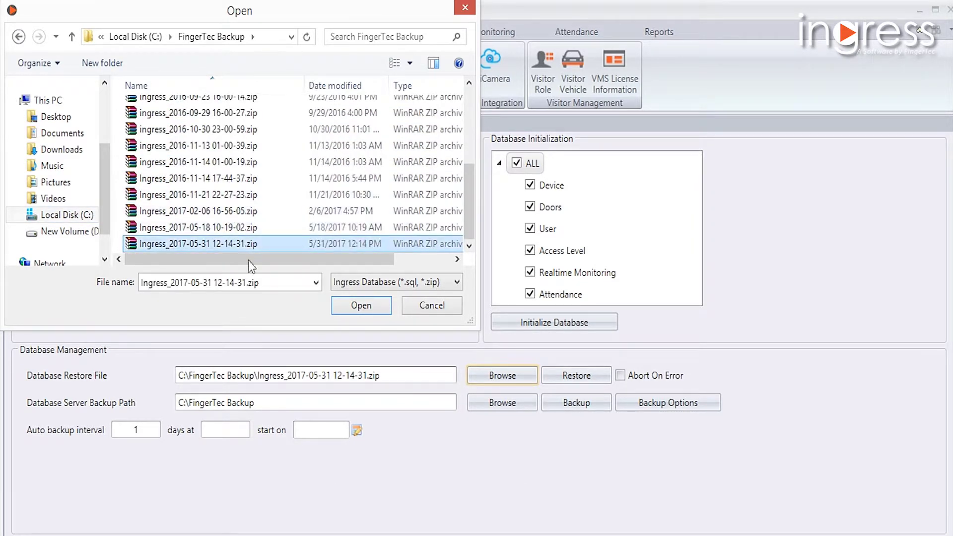
left_click(353, 306)
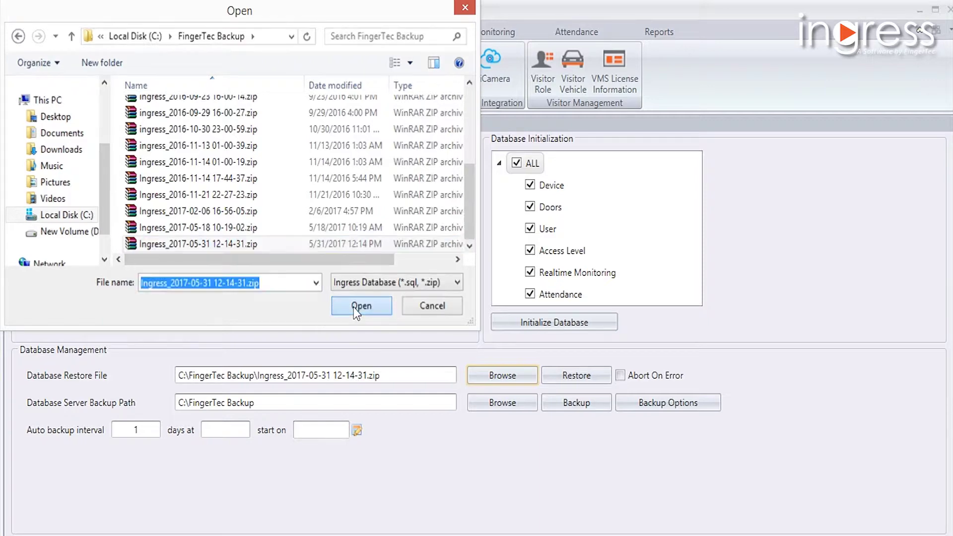
left_click(579, 375)
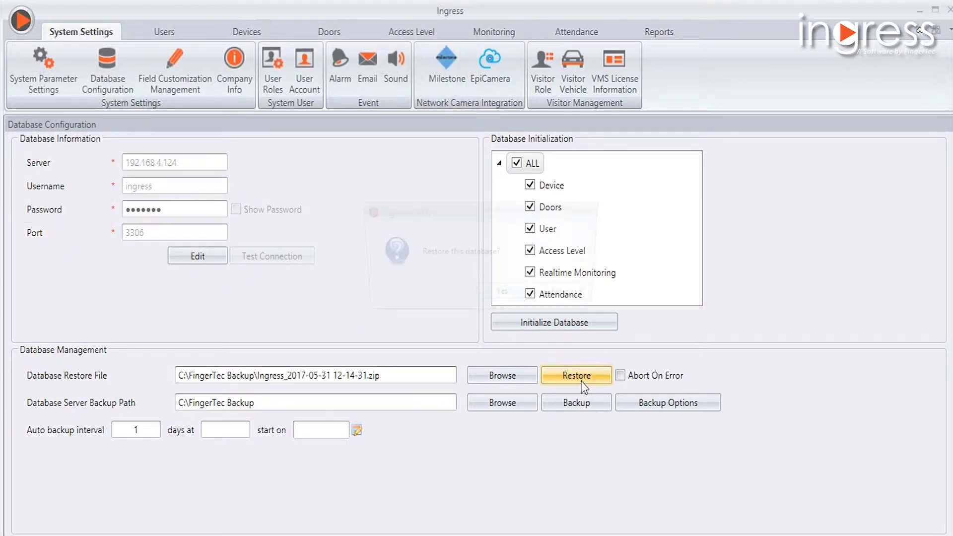
left_click(522, 301)
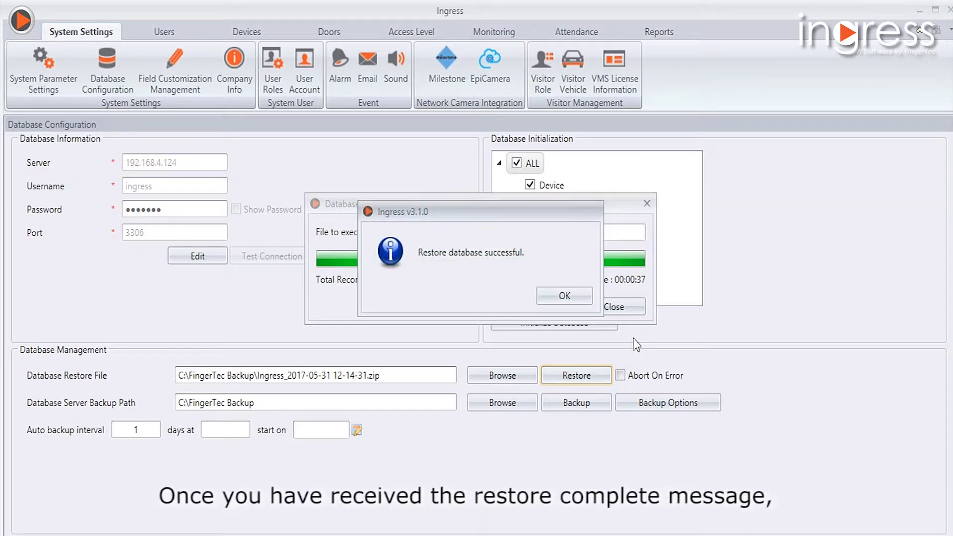
left_click(585, 298)
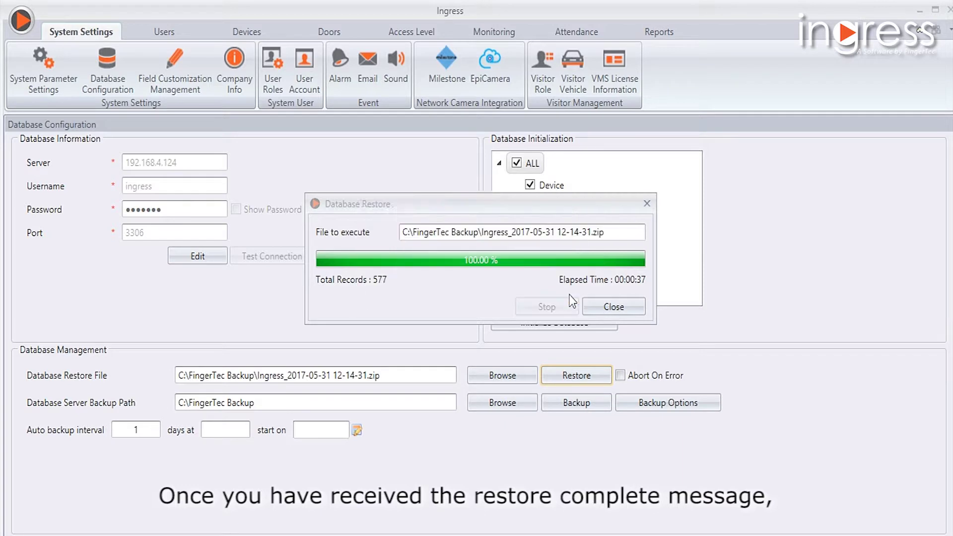
left_click(606, 305)
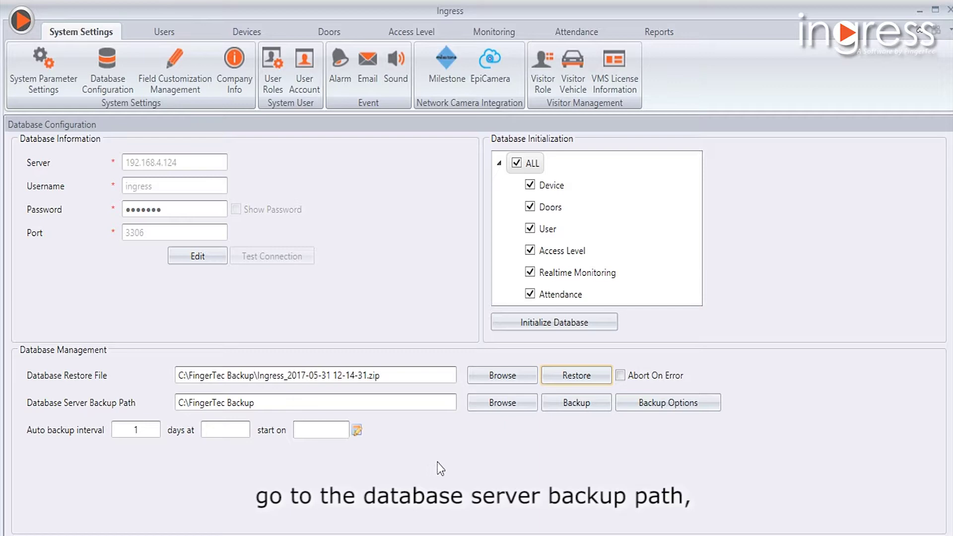
Set the database server backup path to the FingerTec Backup folder.
left_click(517, 410)
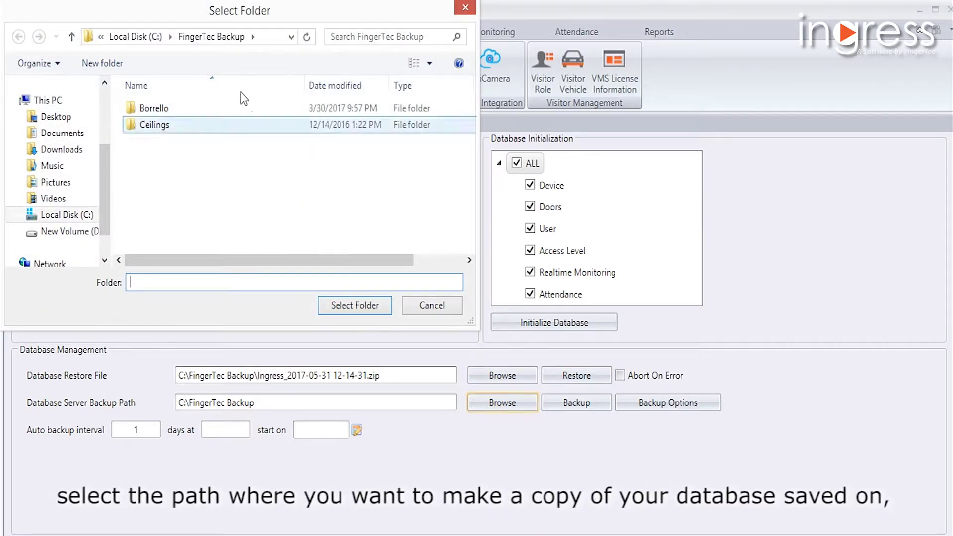
left_click(201, 37)
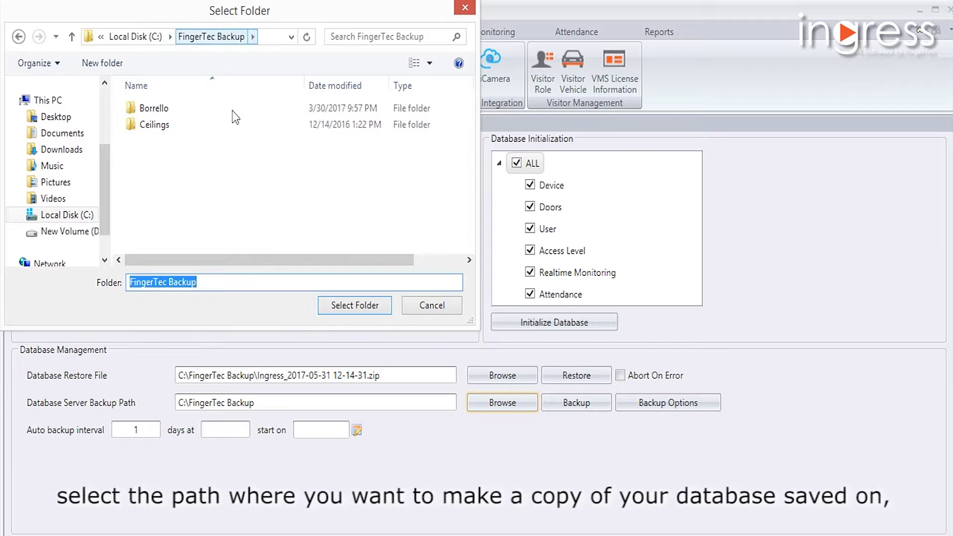
left_click(335, 305)
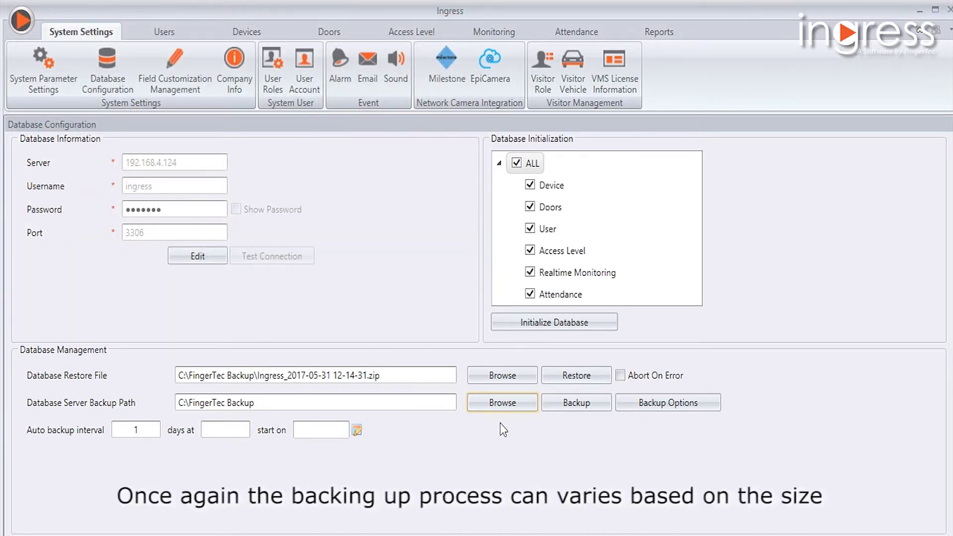
left_click(569, 409)
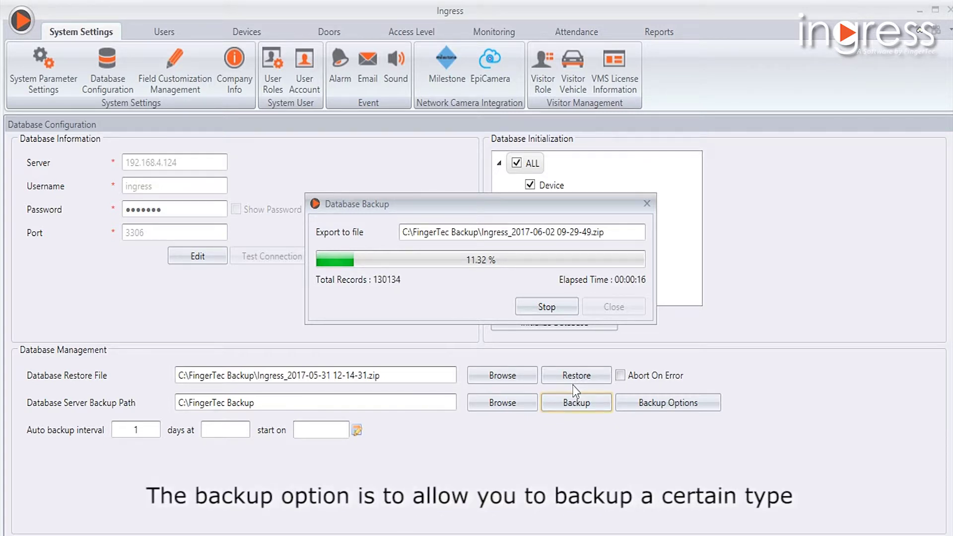
left_click(547, 306)
left_click(557, 297)
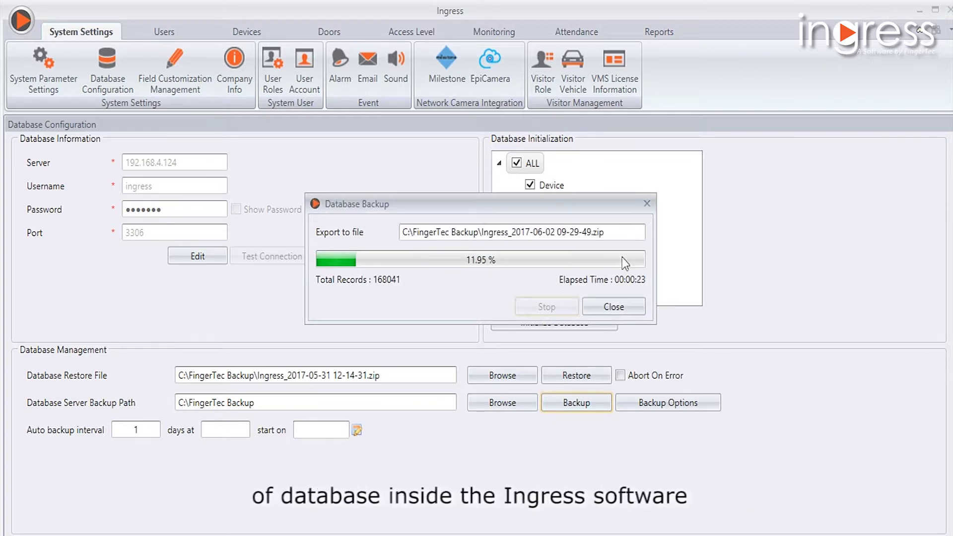
left_click(627, 308)
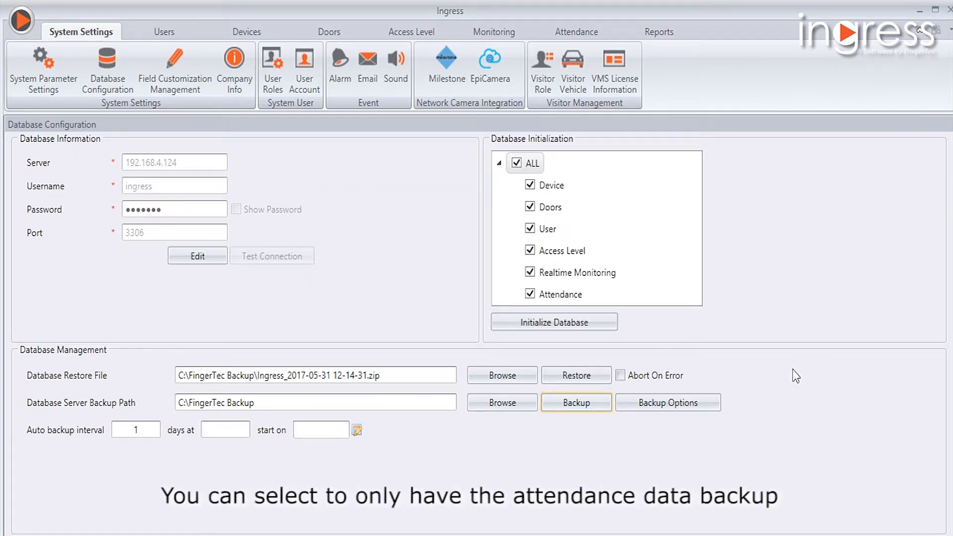
left_click(713, 401)
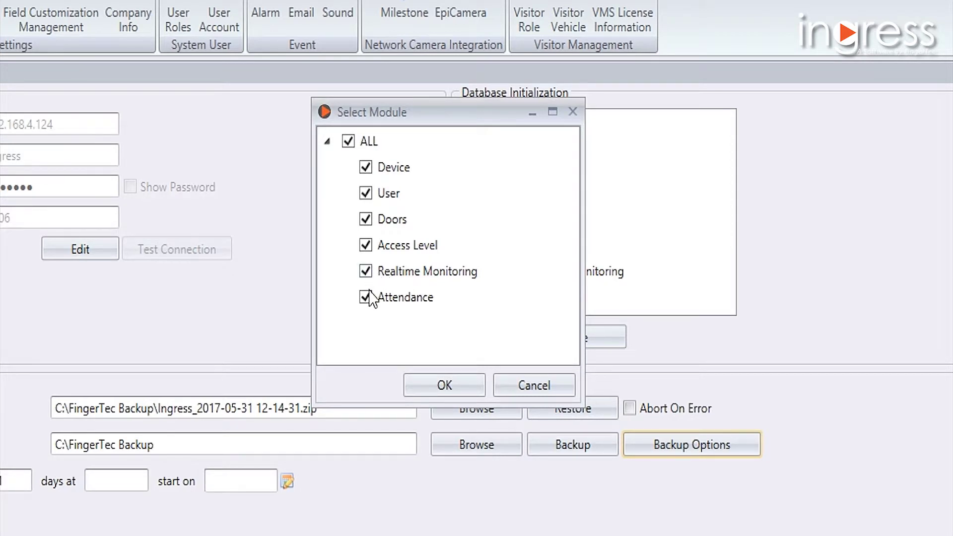
left_click(366, 271)
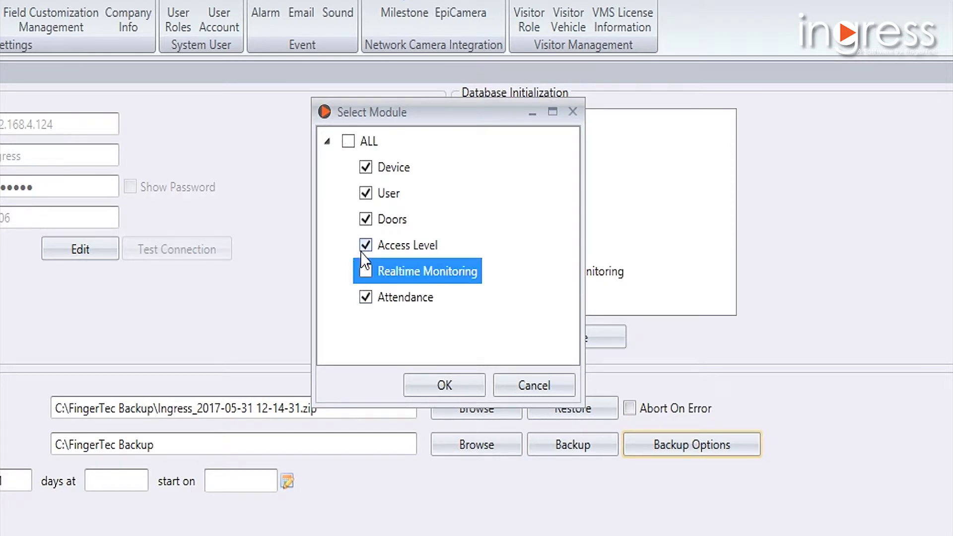
left_click(365, 245)
left_click(366, 219)
left_click(366, 193)
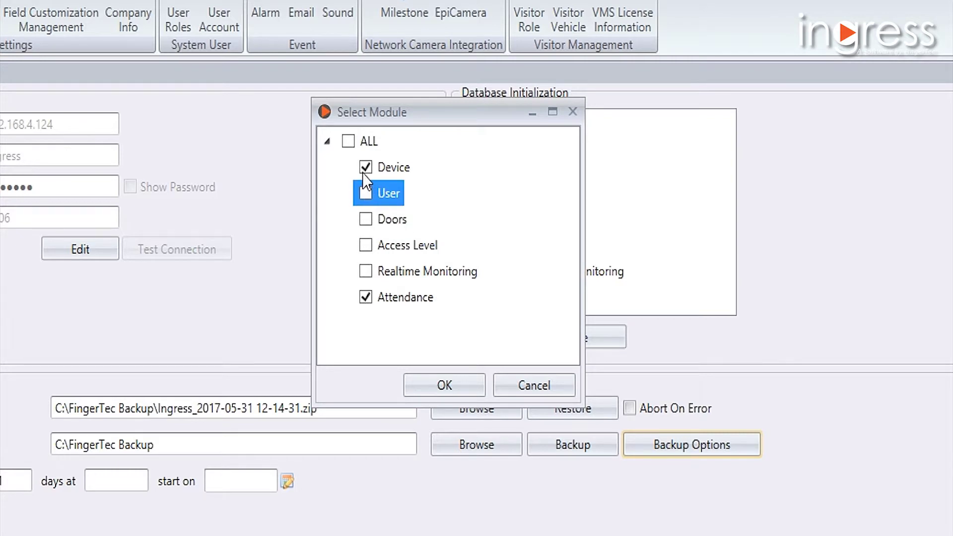
left_click(362, 167)
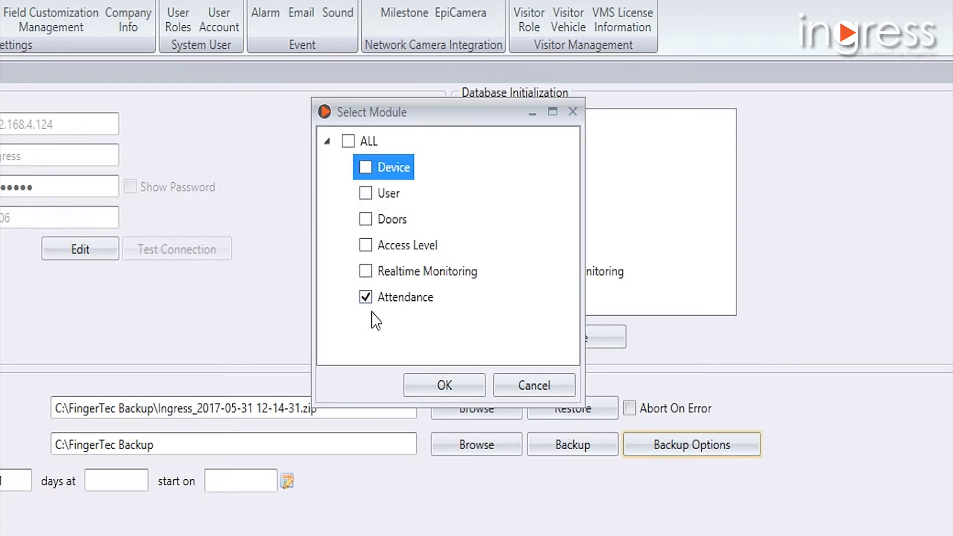
left_click(359, 142)
left_click(359, 143)
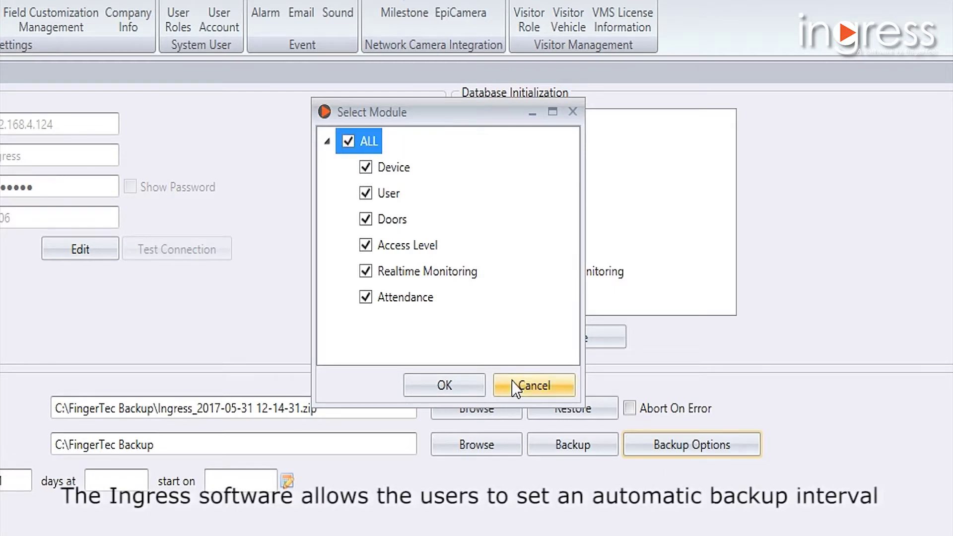
left_click(517, 387)
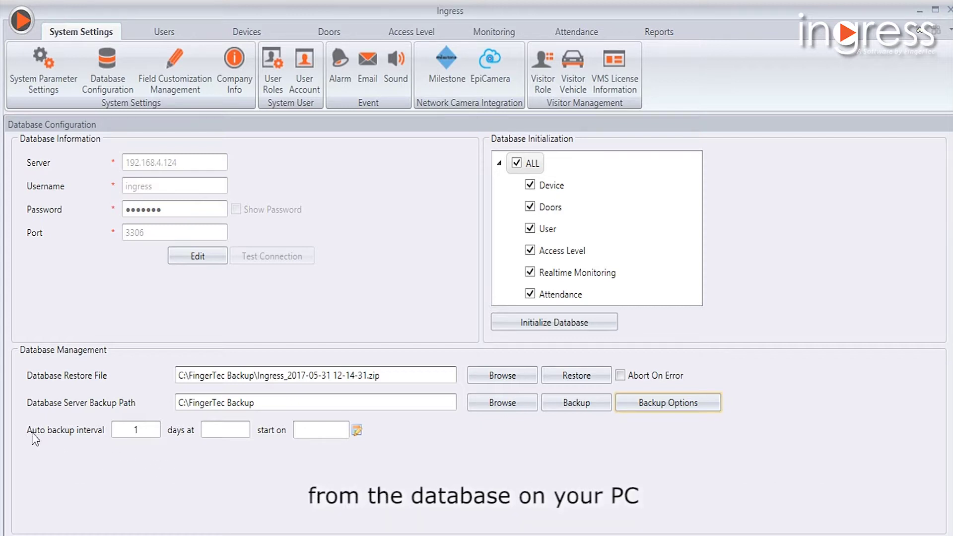
Schedule auto backup every 1 day at 00:00, starting June 1, 2017.
left_click(152, 428)
double_click(118, 426)
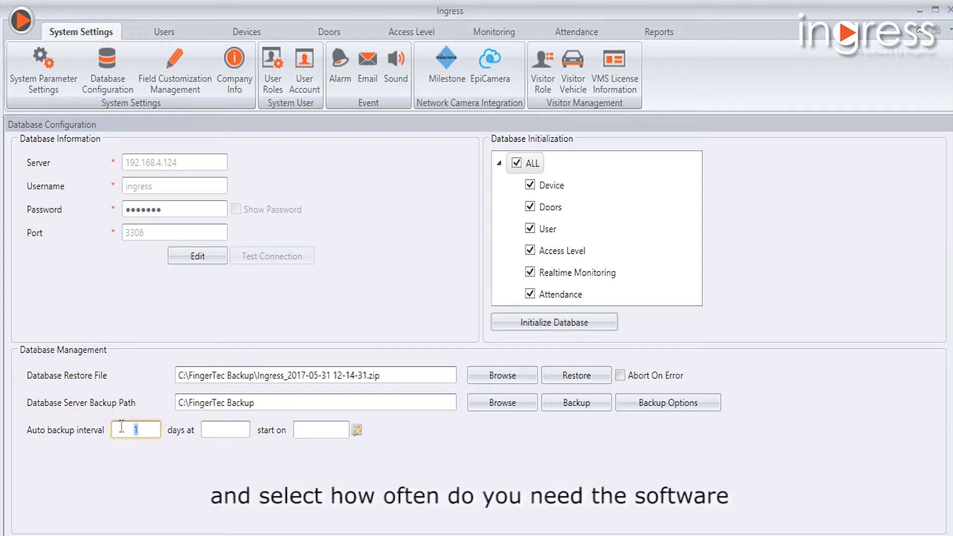
type("1")
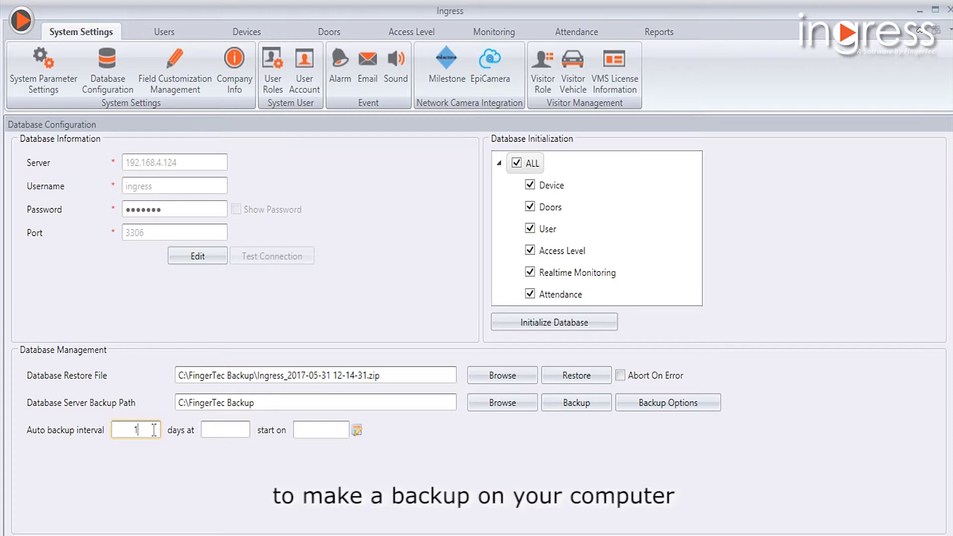
left_click(211, 430)
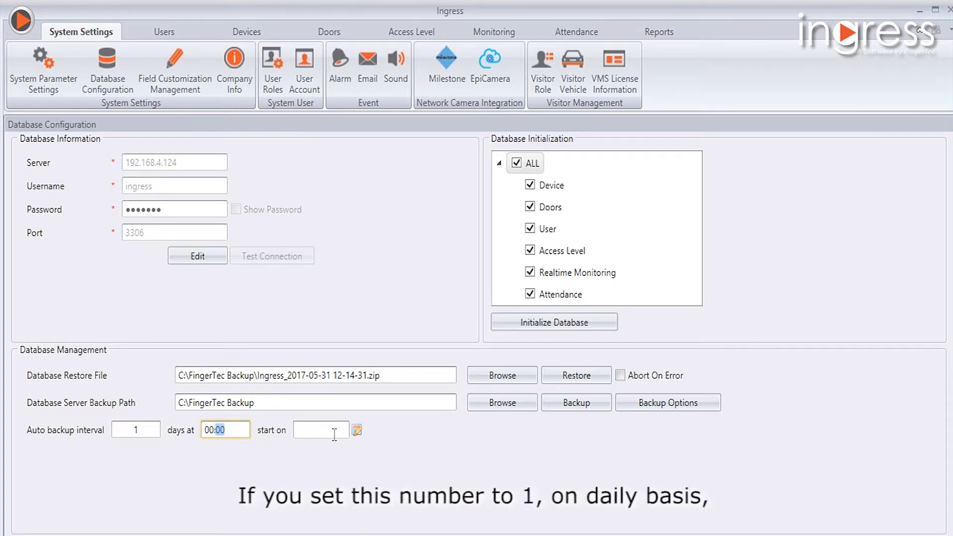
left_click(356, 430)
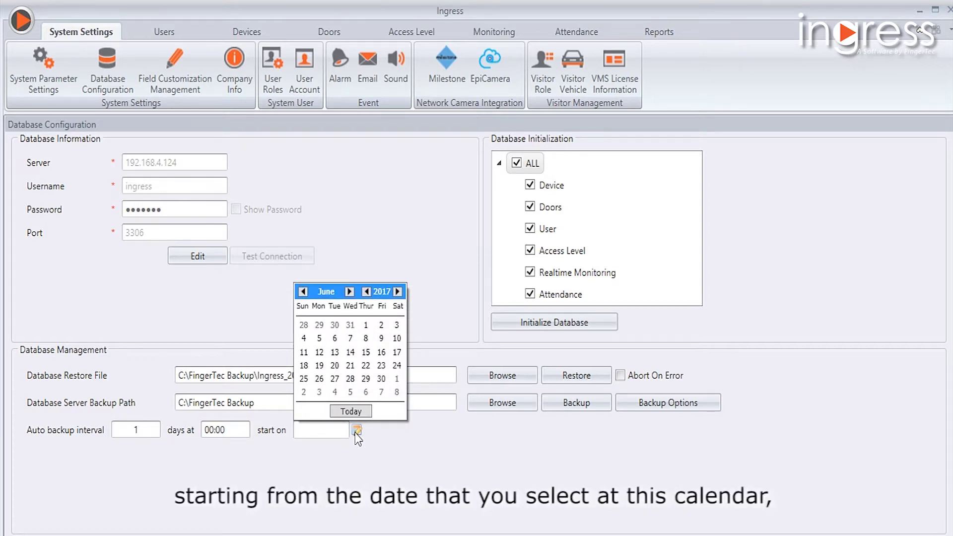
left_click(366, 327)
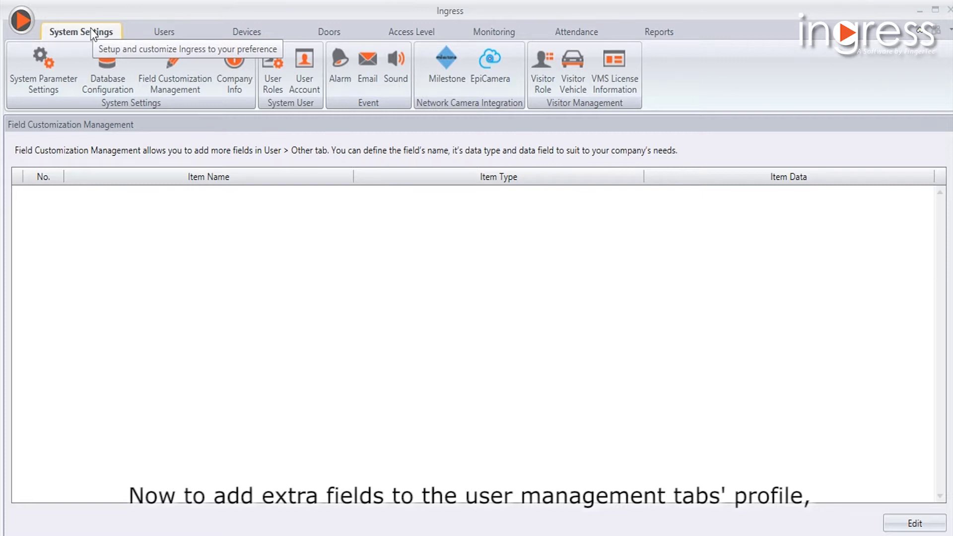
Open Field Customization Management and put its custom field list into edit mode.
left_click(169, 91)
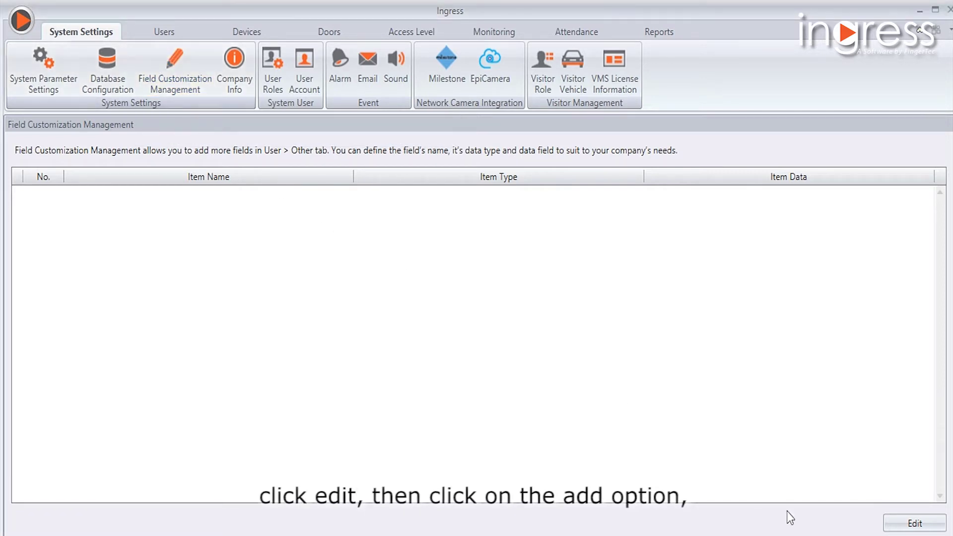
left_click(914, 523)
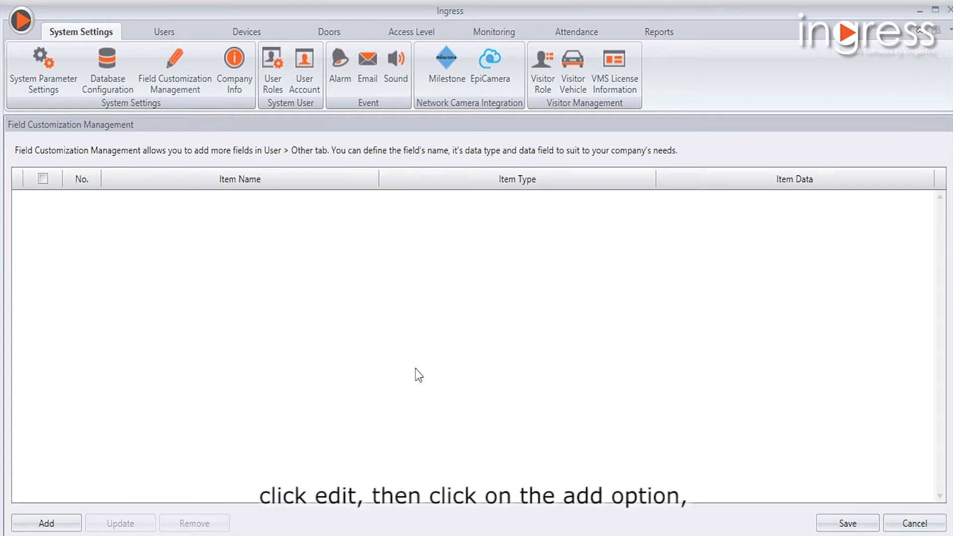
Create a new custom user field named License Number with item type ComboBox.
left_click(33, 525)
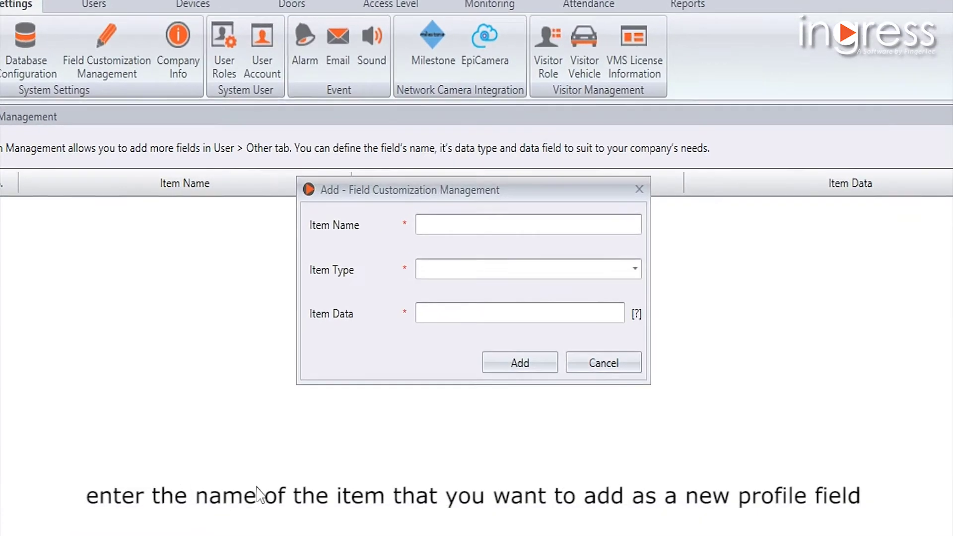
left_click(443, 222)
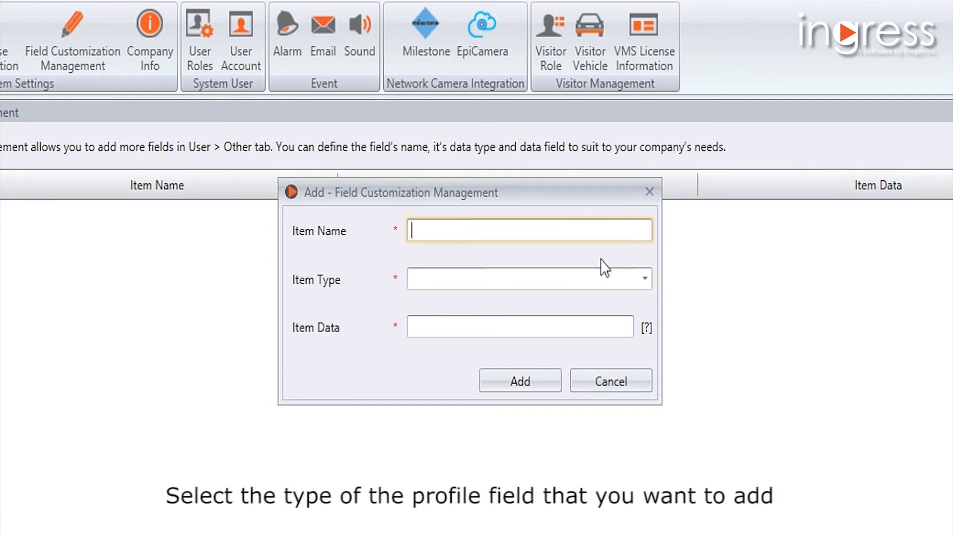
left_click(605, 279)
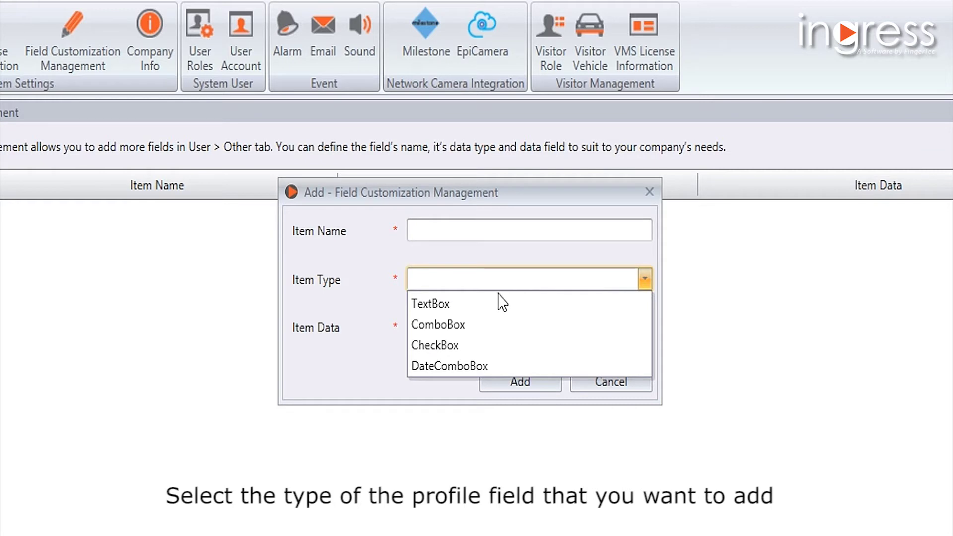
left_click(423, 305)
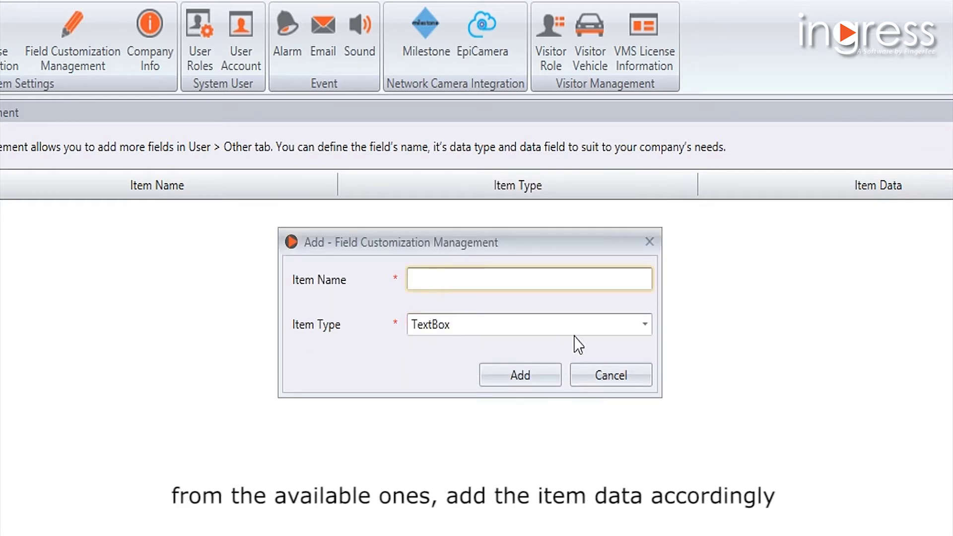
left_click(605, 326)
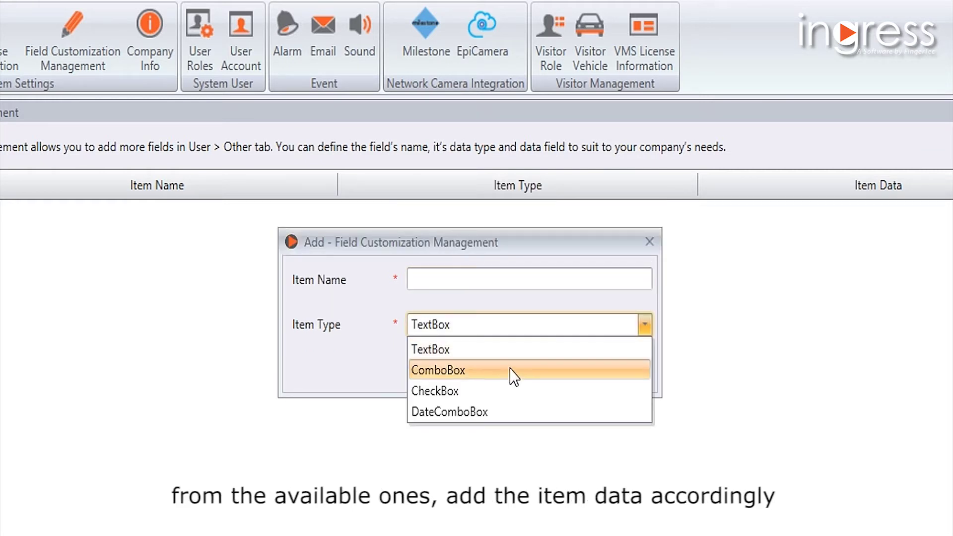
left_click(512, 370)
left_click(480, 247)
type("License Number")
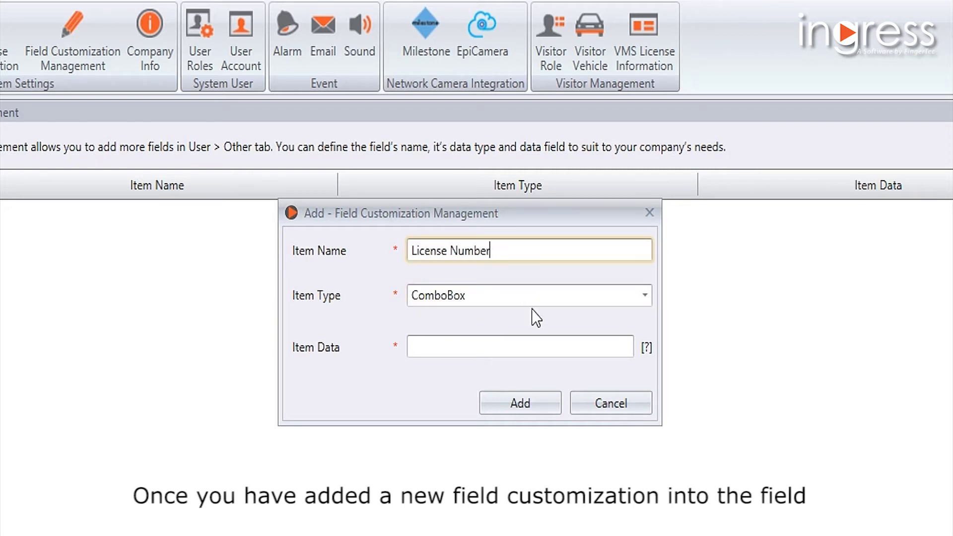
Give the License Number field item data 'test', add it to the list, and save.
left_click(539, 346)
type("test")
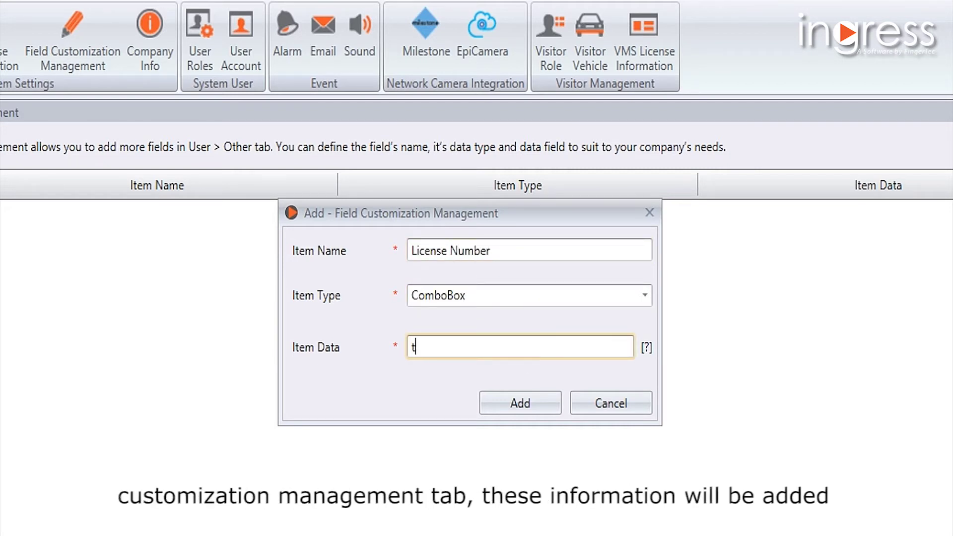
left_click(531, 410)
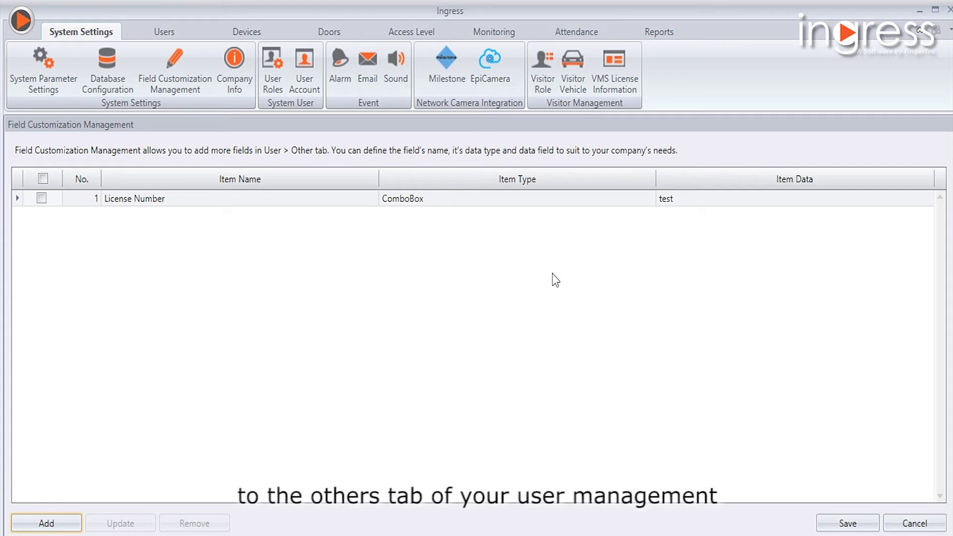
left_click(847, 523)
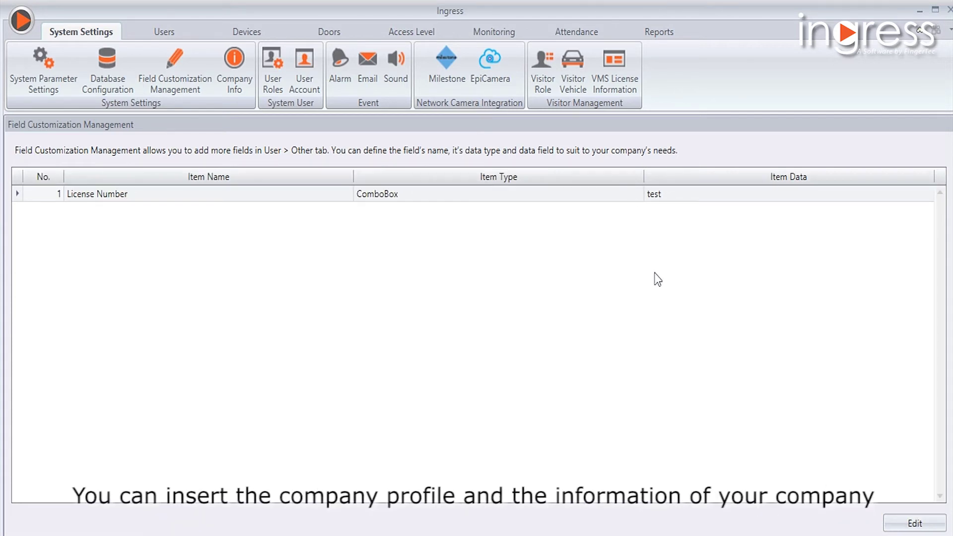
Edit the Company Info details, keep the country as AUSTRALIA, and save them.
left_click(229, 91)
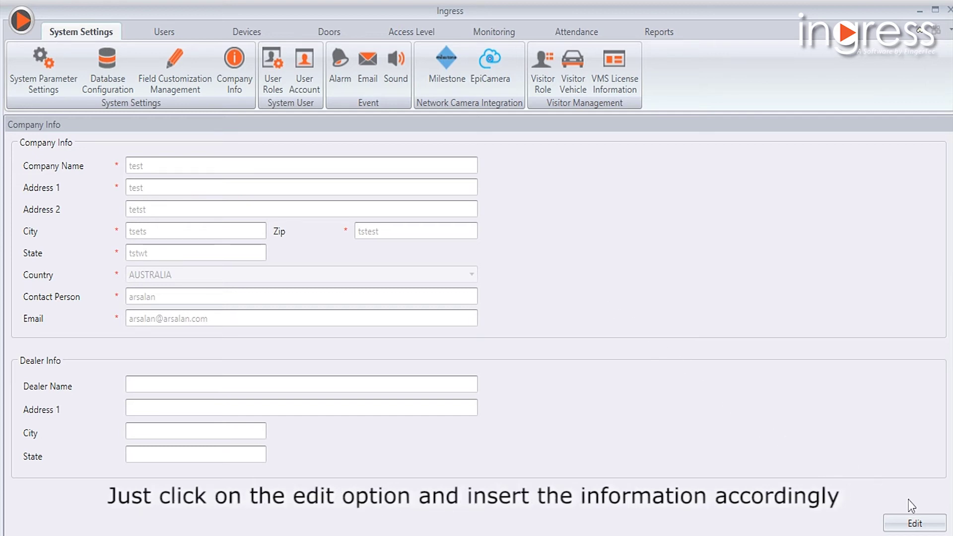
left_click(916, 524)
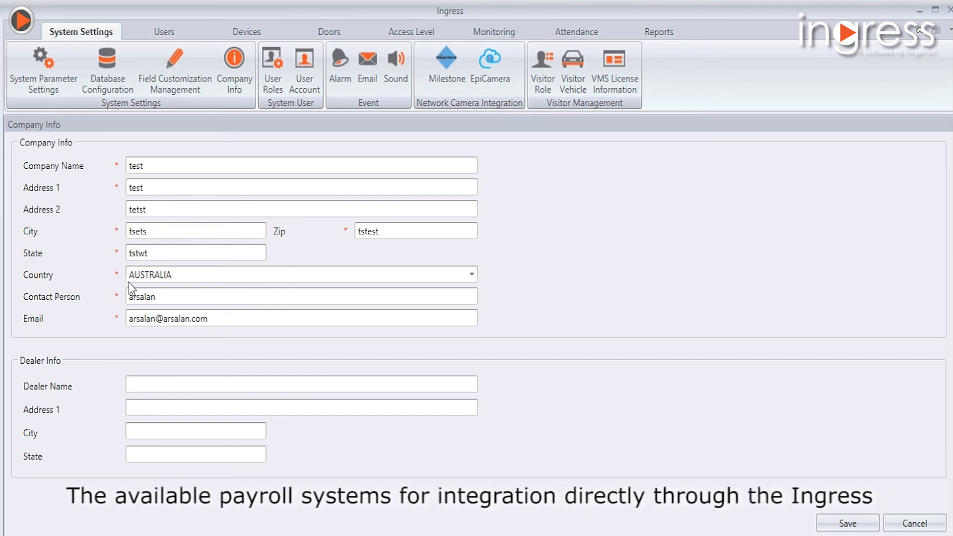
left_click(472, 275)
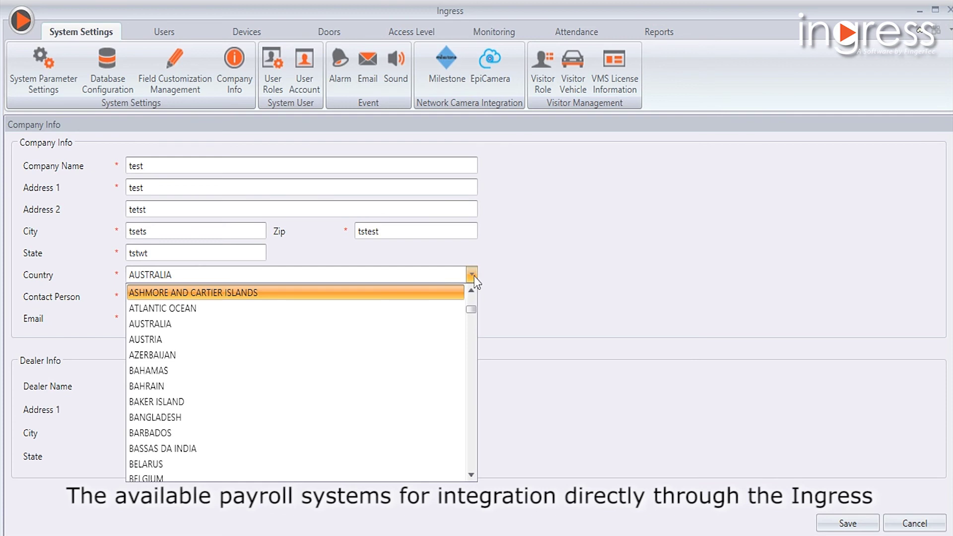
left_click(471, 274)
left_click(848, 523)
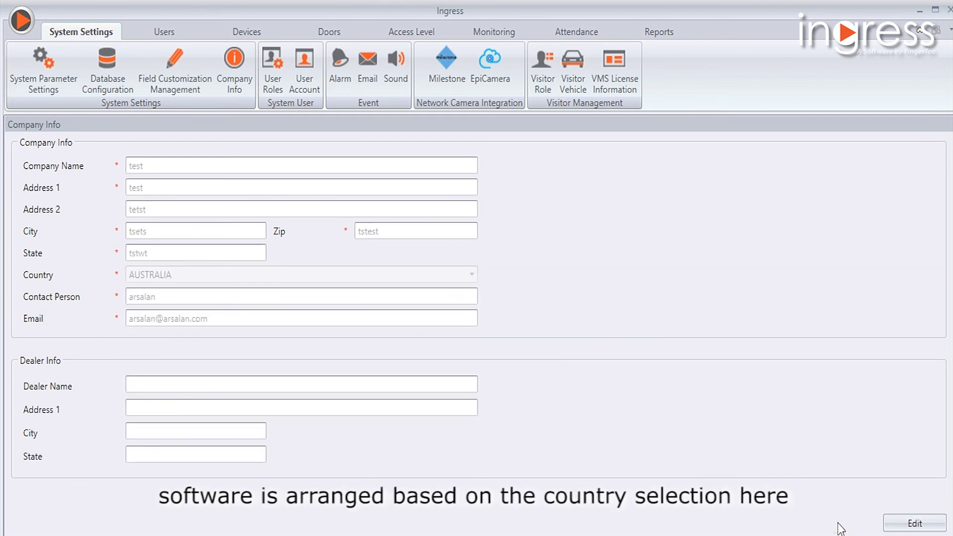